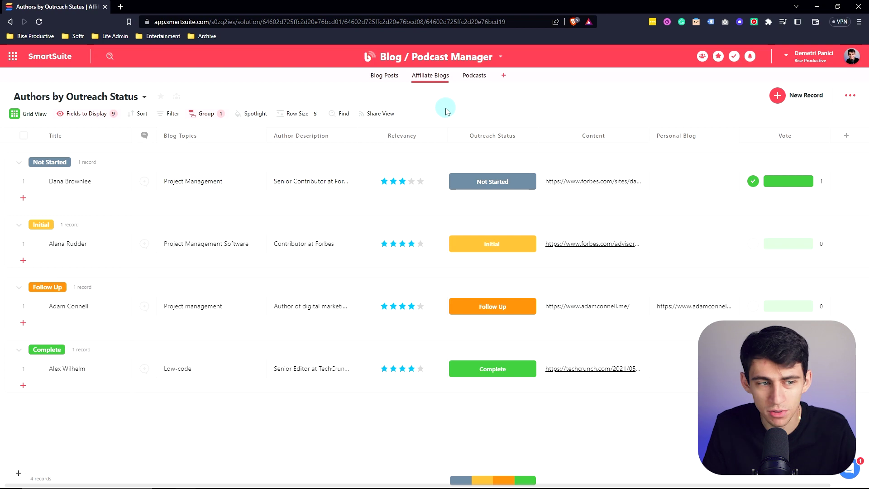
Switch to the Blog Posts calendar view and open its Publish Date field settings
left_click(34, 113)
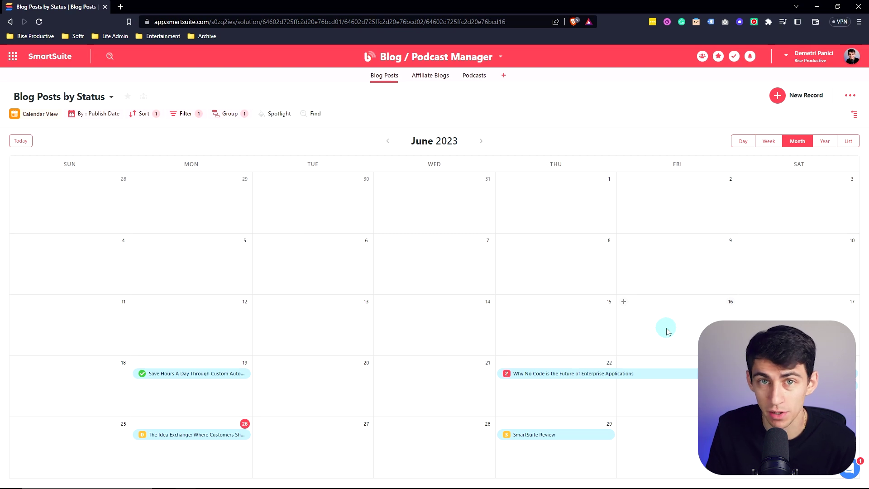
left_click(102, 114)
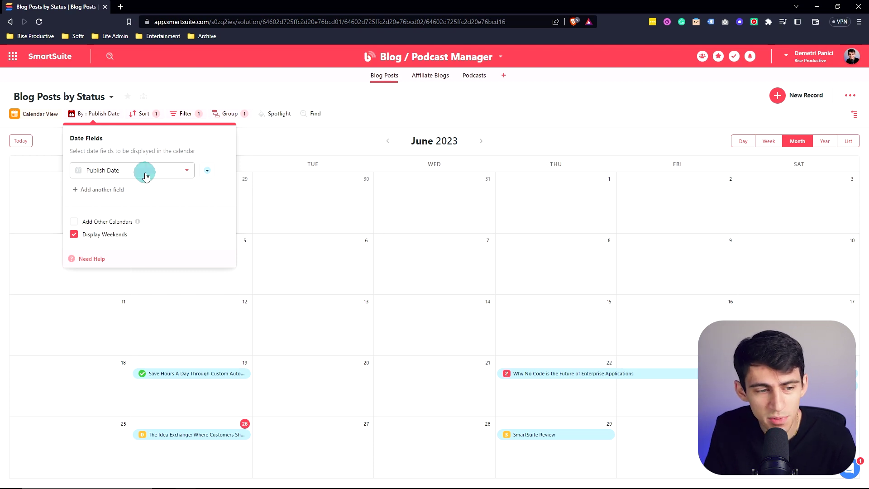
Add Last Updated as a second calendar date field alongside Publish Date
left_click(144, 171)
left_click(148, 158)
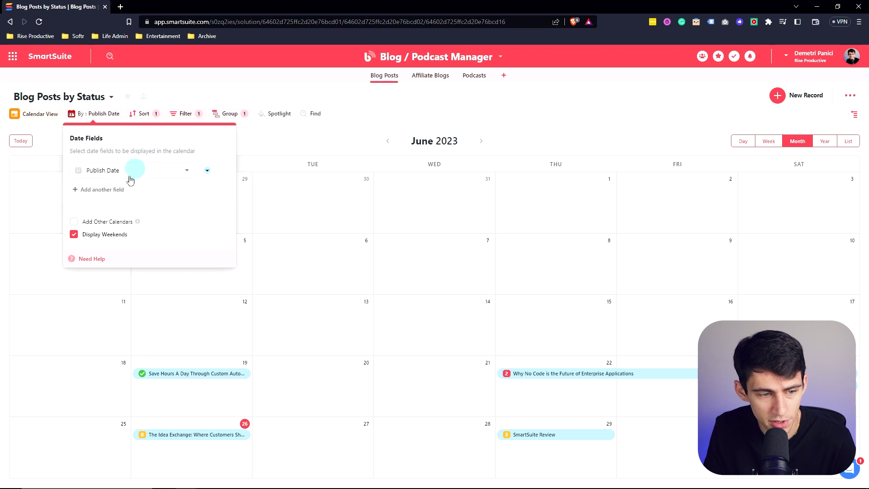
left_click(108, 189)
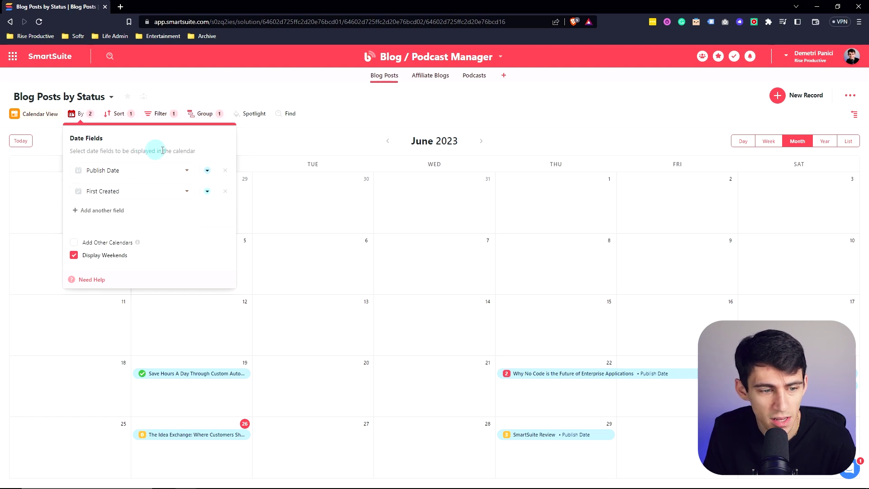
left_click(151, 190)
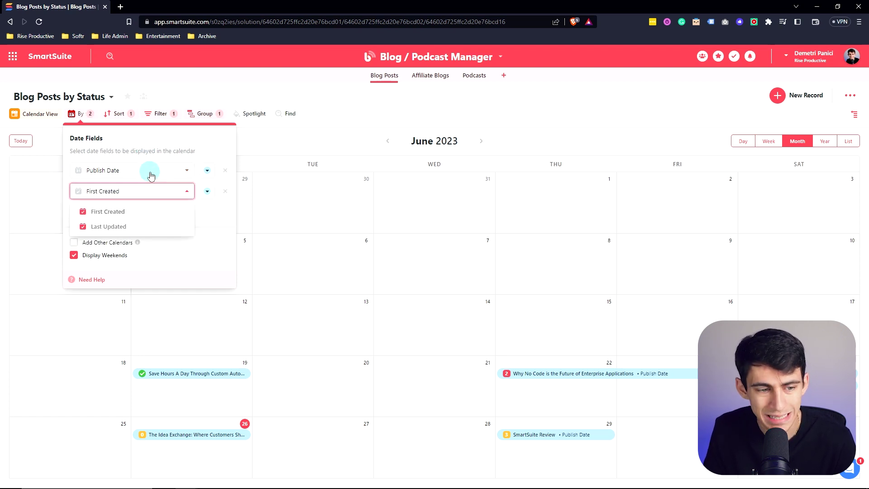
left_click(112, 226)
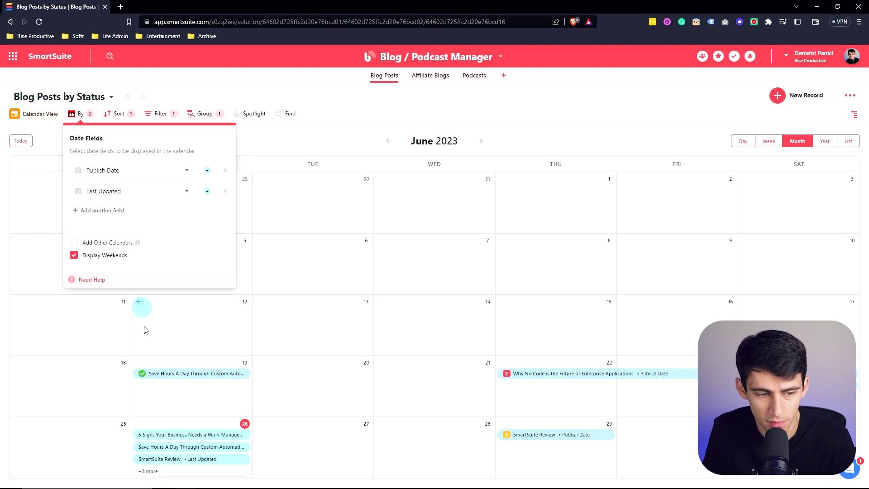
Turn on Add Other Calendars, keep weekends displayed, and close the settings
left_click(75, 242)
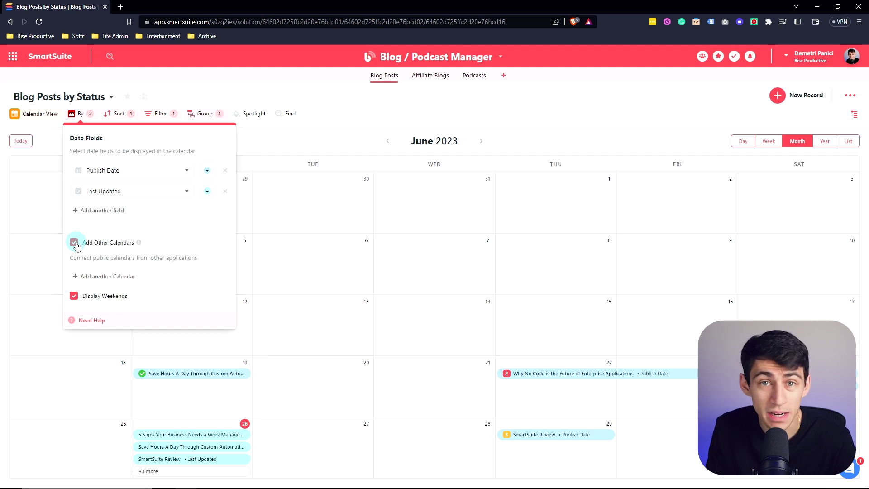
left_click(74, 296)
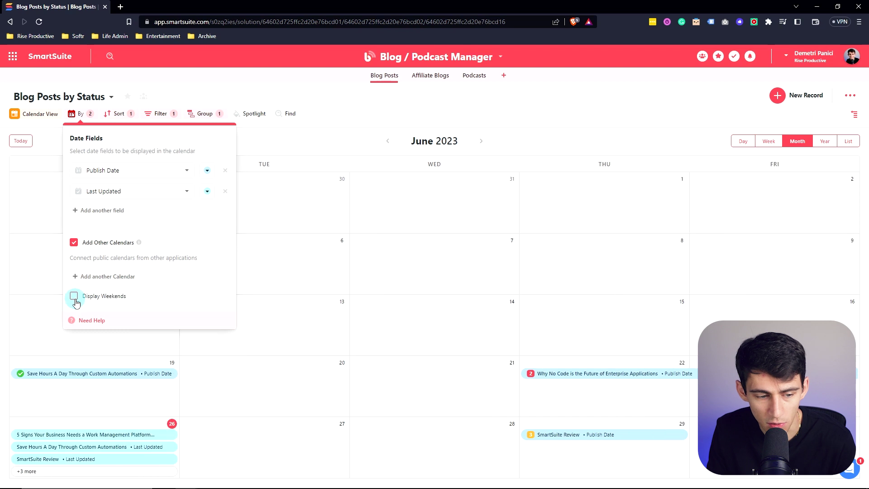
left_click(74, 297)
left_click(395, 243)
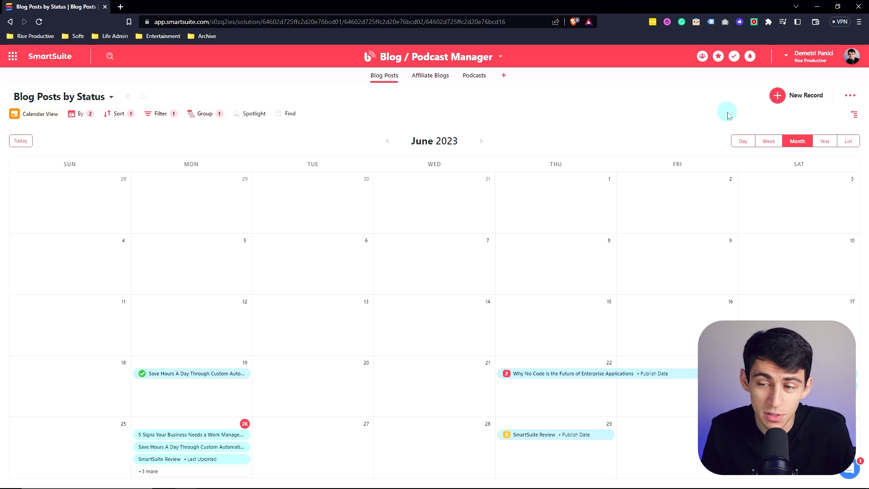
Cycle through Day, Week, Month, Year and List views, return to Week, and open SmartSuite Review
left_click(742, 141)
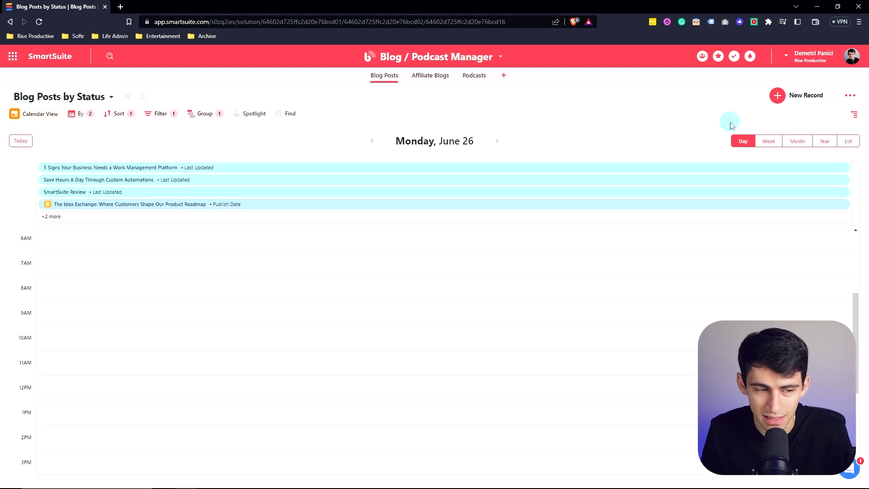
key("w")
key("m")
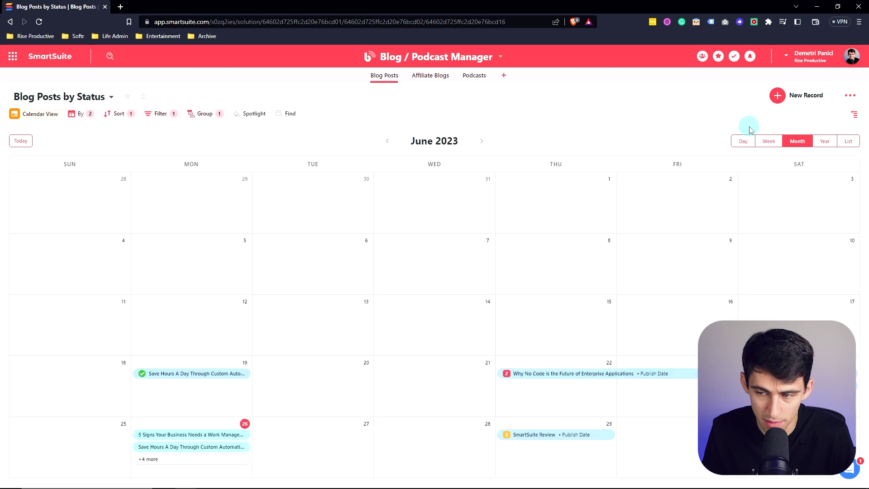
key("y")
key("l")
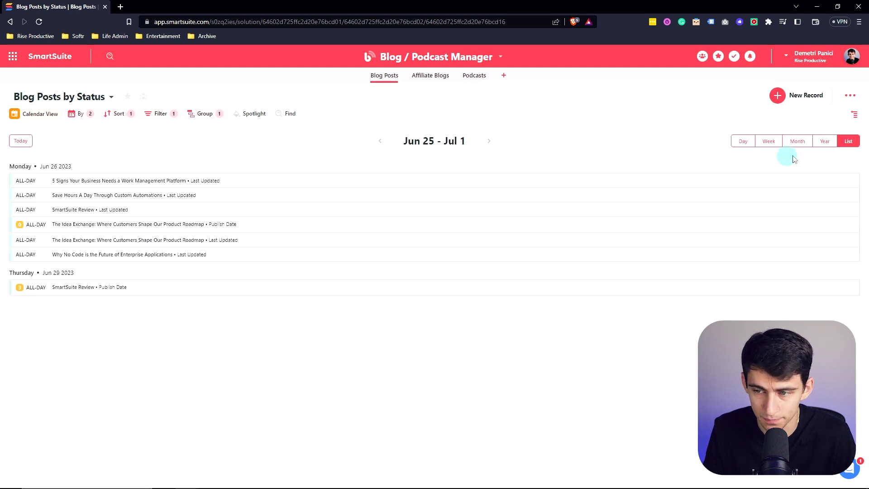
key("w")
scroll(267, 268, "down", 1)
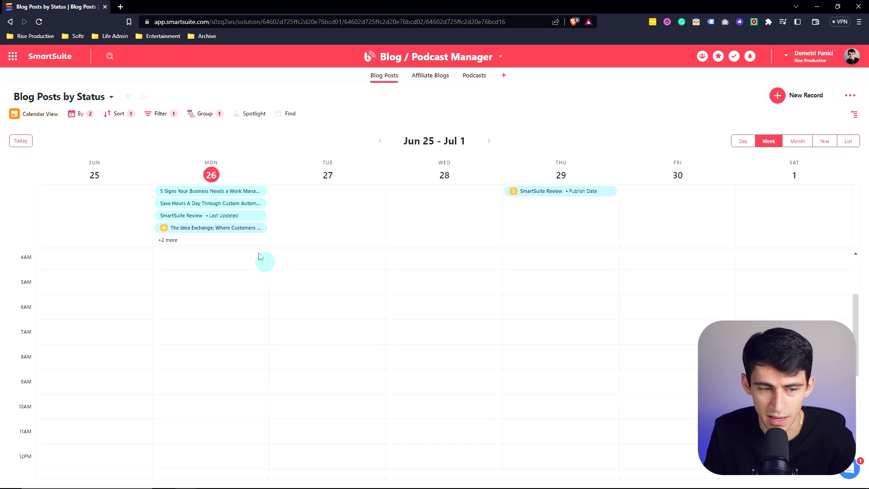
scroll(294, 319, "down", 1)
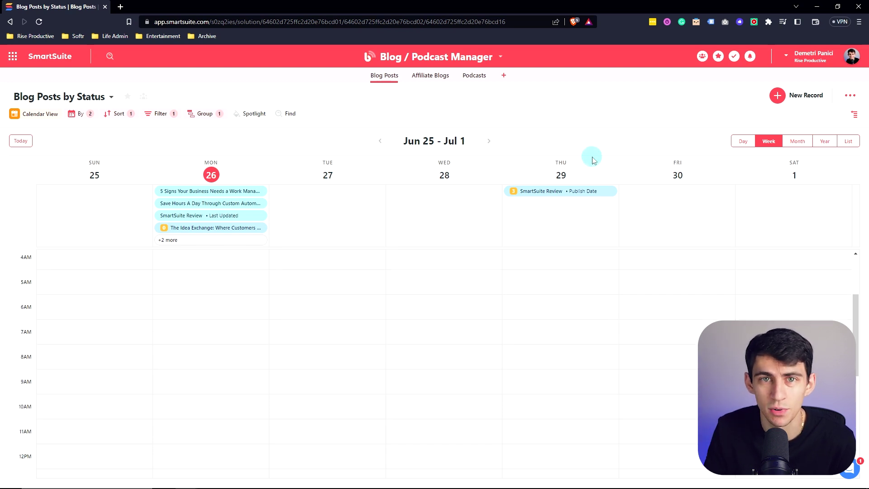
left_click(561, 191)
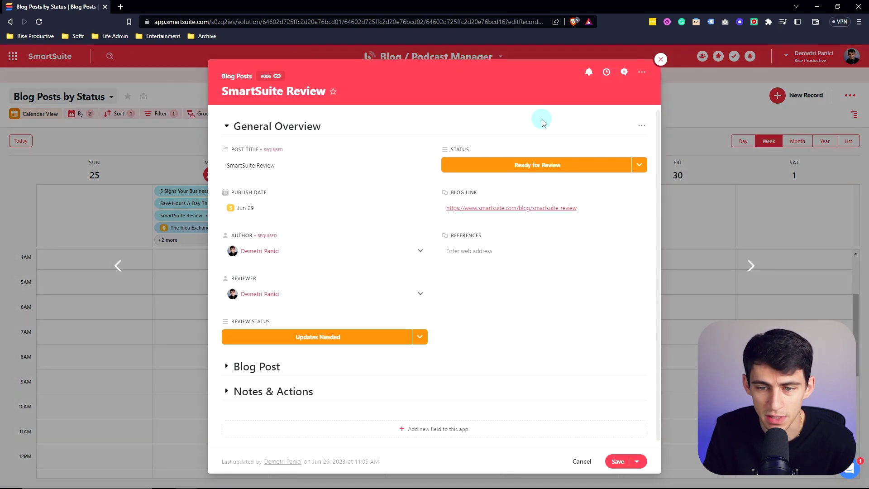
Give the SmartSuite Review publish date an 8:30 AM time and save it
left_click(282, 204)
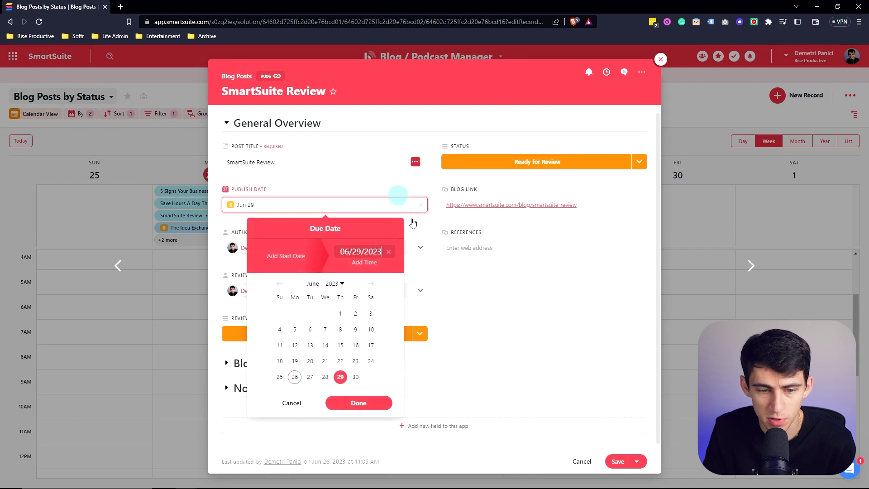
left_click(360, 261)
type("8")
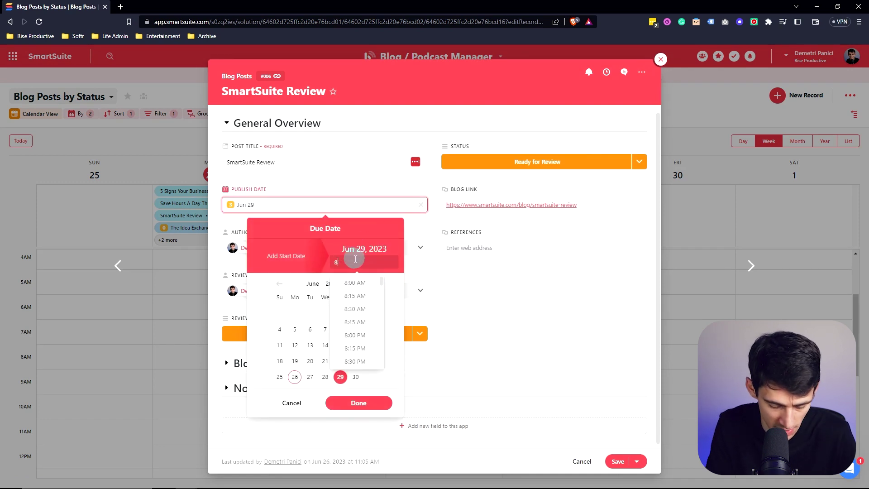
type(":30")
left_click(359, 402)
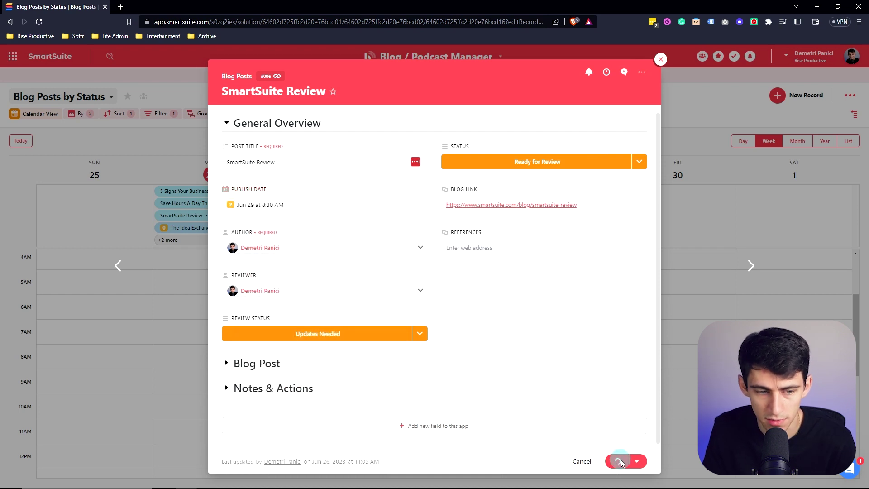
left_click(616, 461)
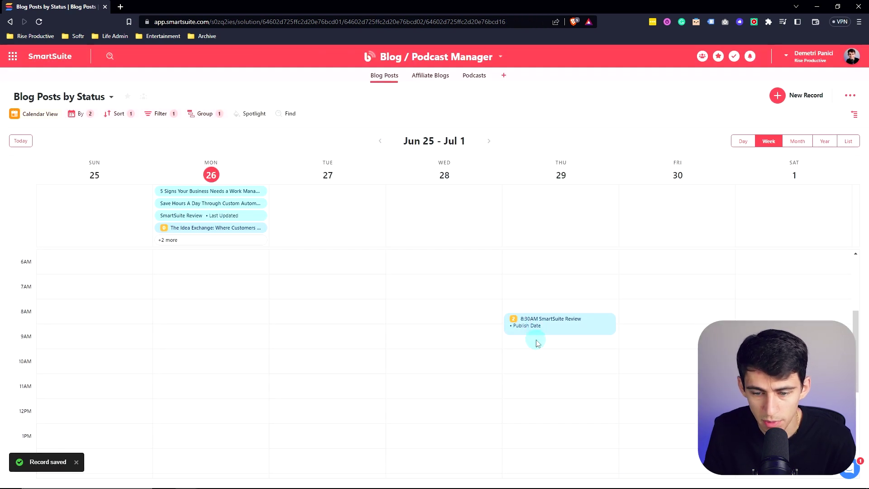
Stretch the event to 9:30 AM, revert it to the 8:30 AM start, and reopen the post
left_click(560, 331)
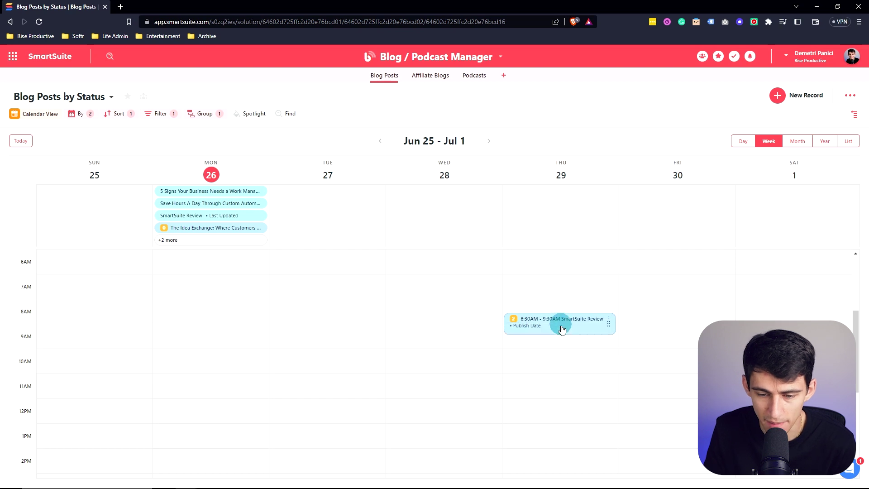
left_click(561, 332)
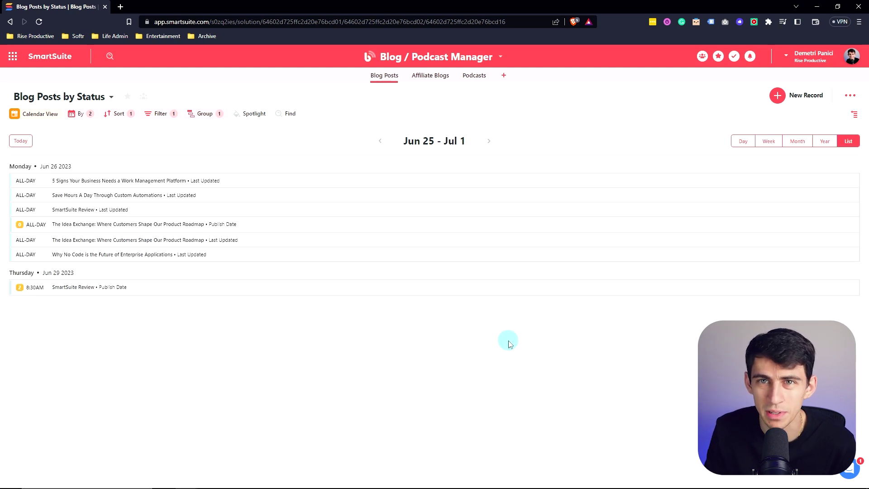
mouse_move(58, 272)
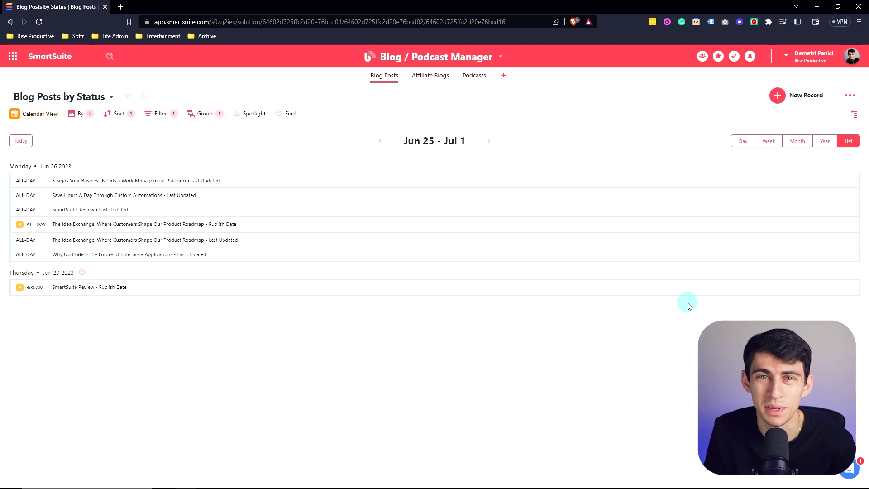
left_click(536, 326)
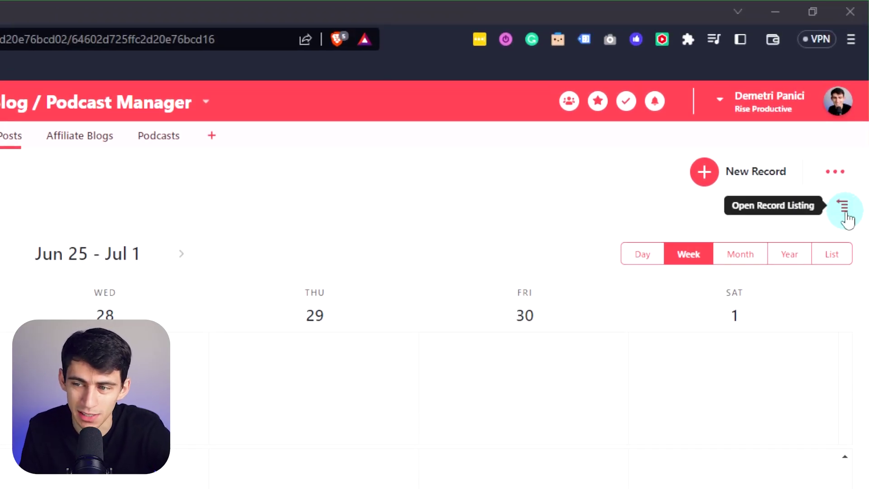
left_click(843, 206)
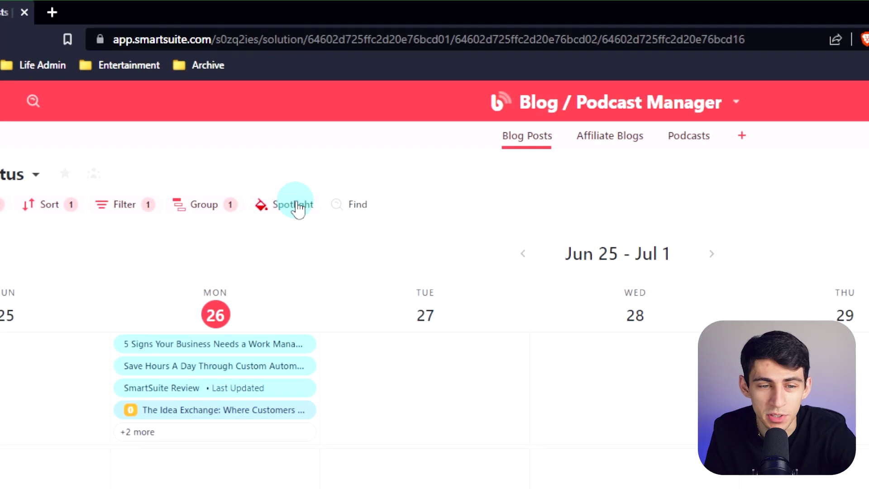
left_click(293, 203)
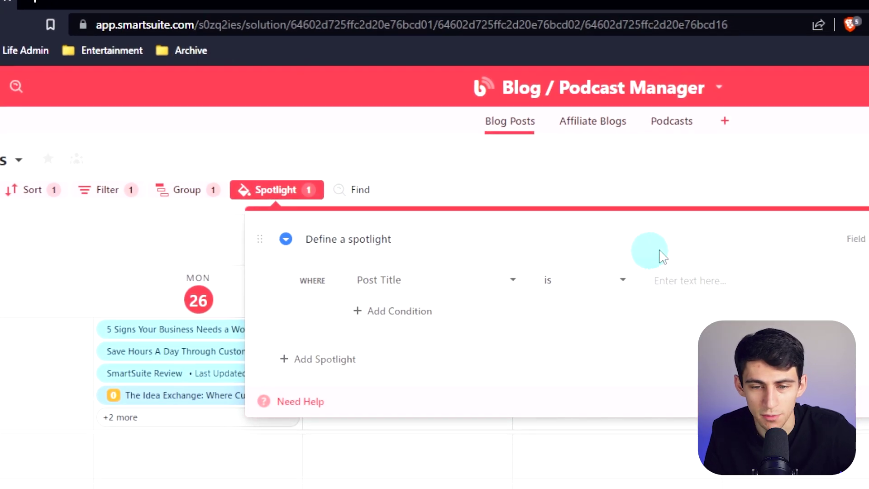
left_click(689, 280)
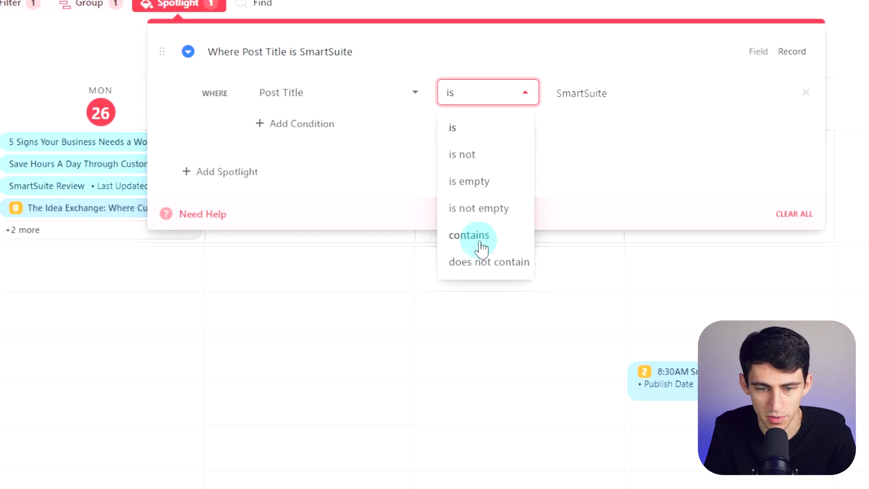
left_click(468, 235)
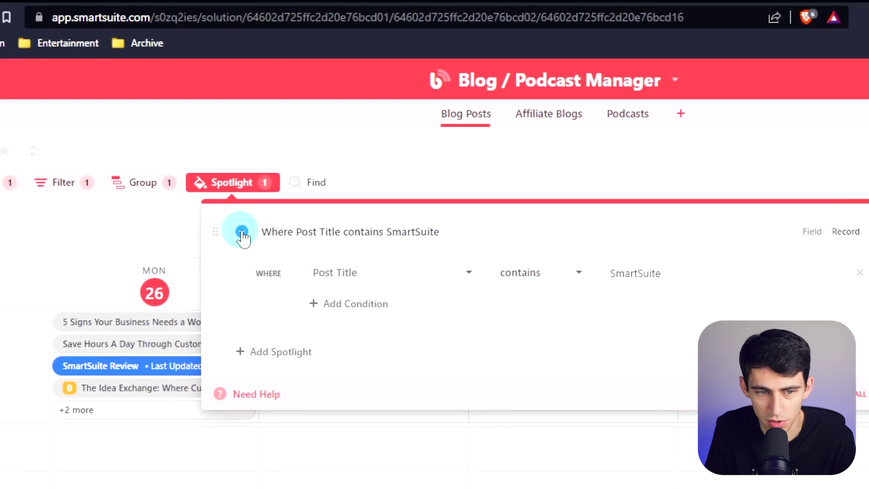
left_click(214, 218)
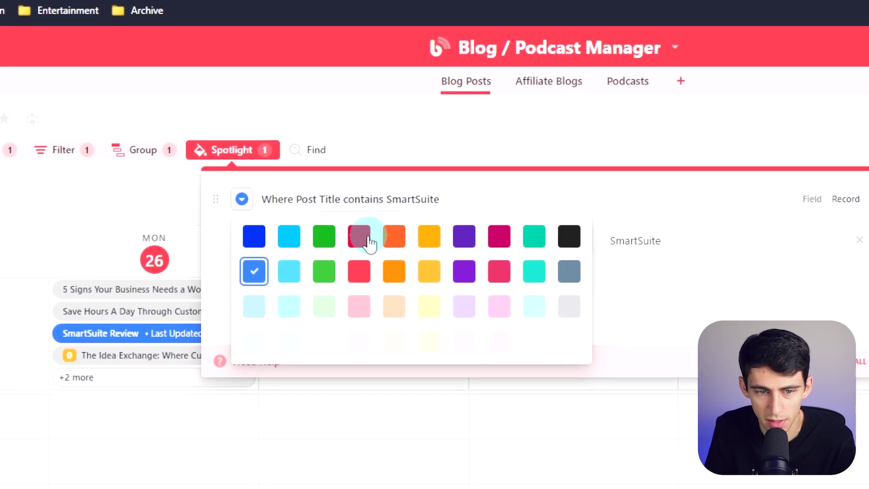
left_click(359, 268)
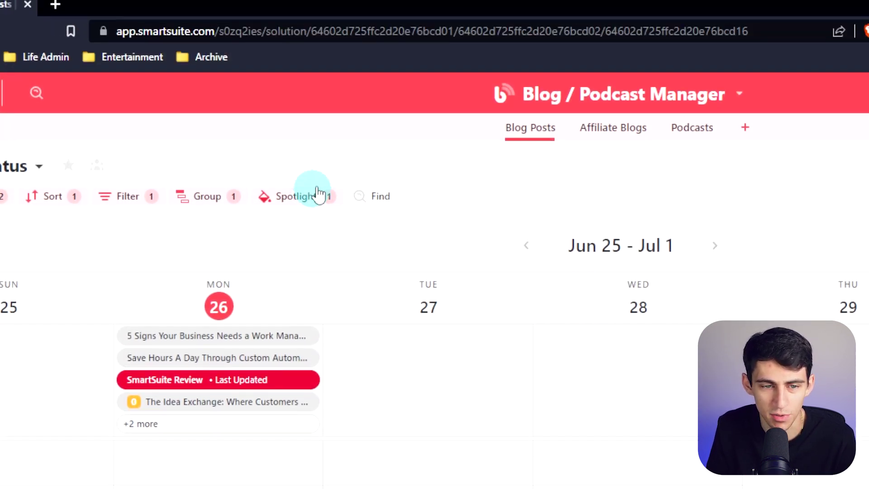
left_click(320, 195)
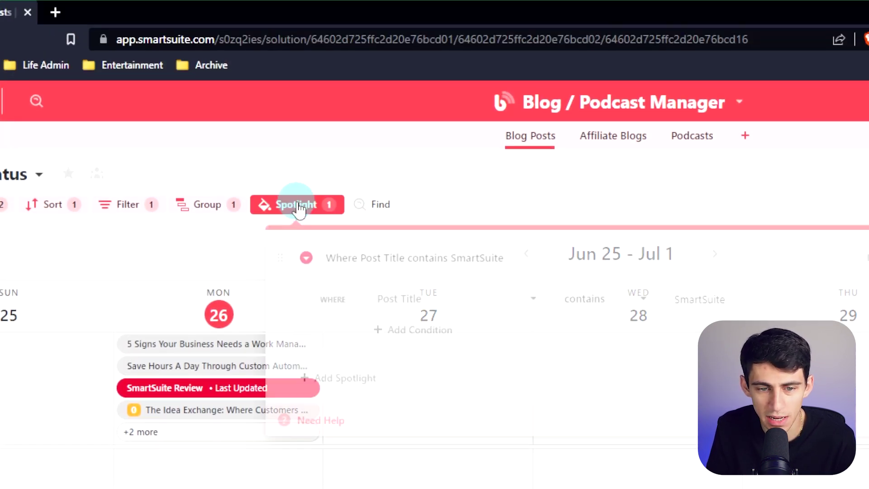
left_click(401, 251)
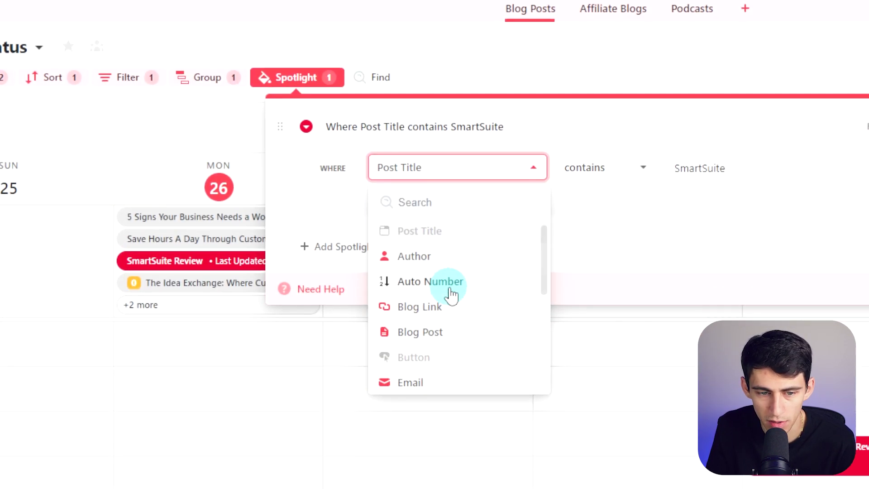
scroll(452, 292, "down", 5)
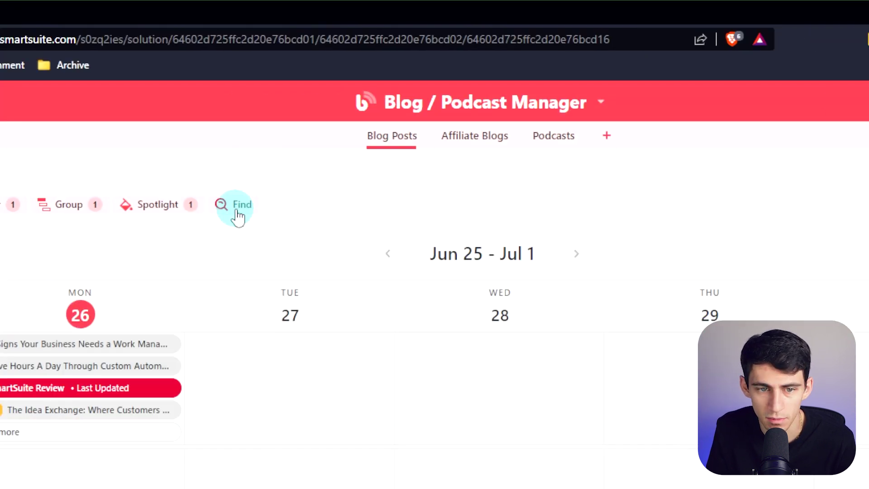
left_click(237, 206)
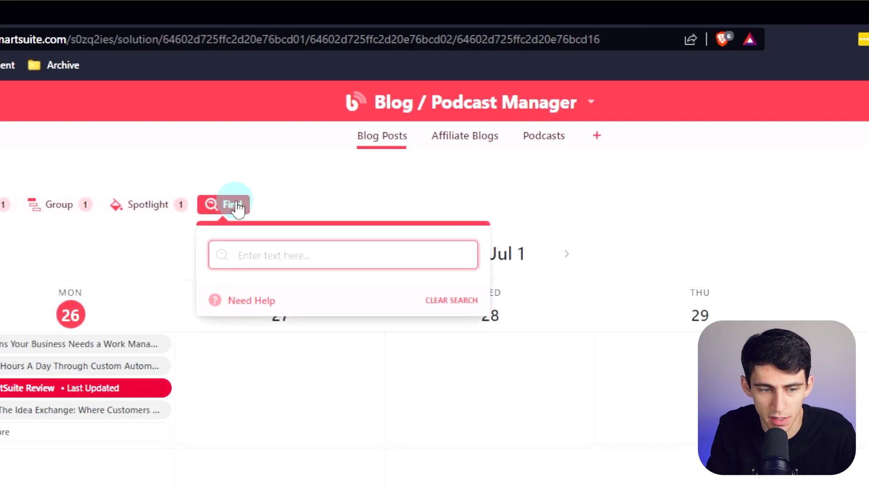
type("The")
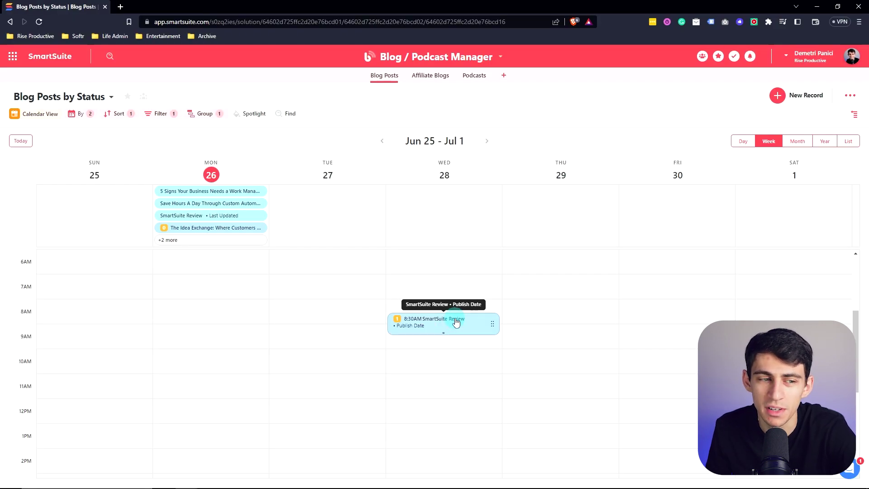
left_click(455, 322)
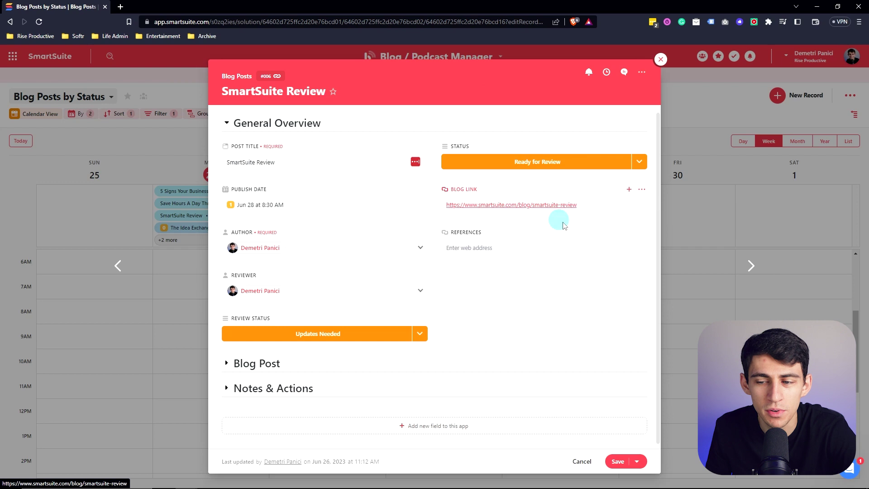
left_click(710, 300)
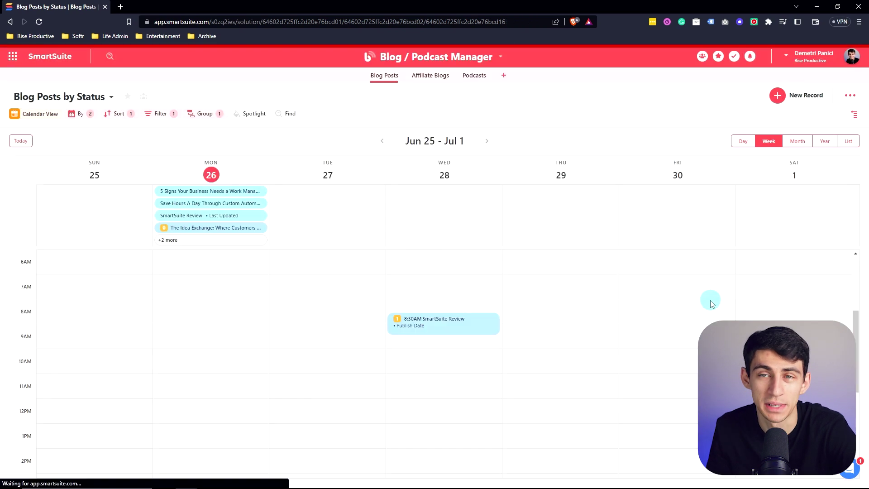
left_click(854, 116)
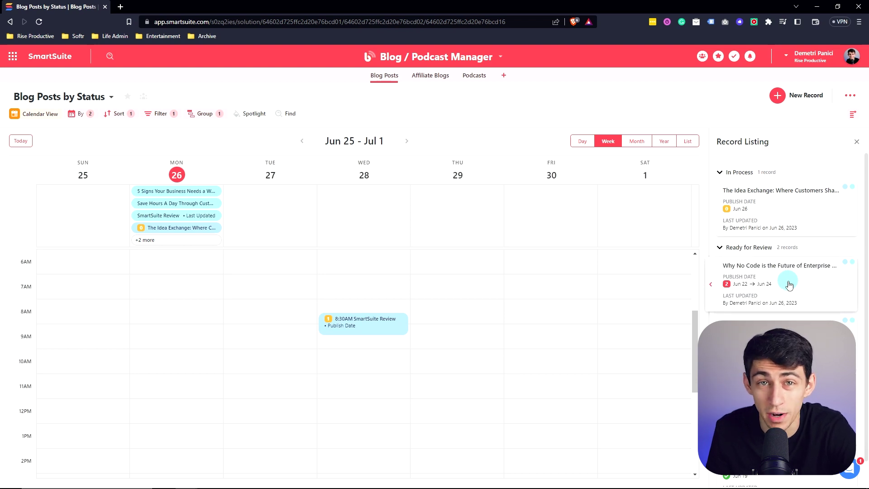
left_click(856, 142)
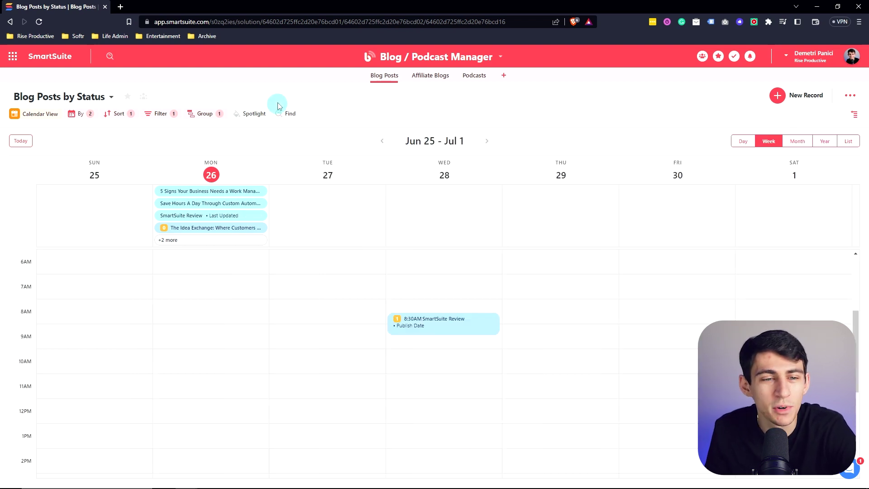
left_click(253, 113)
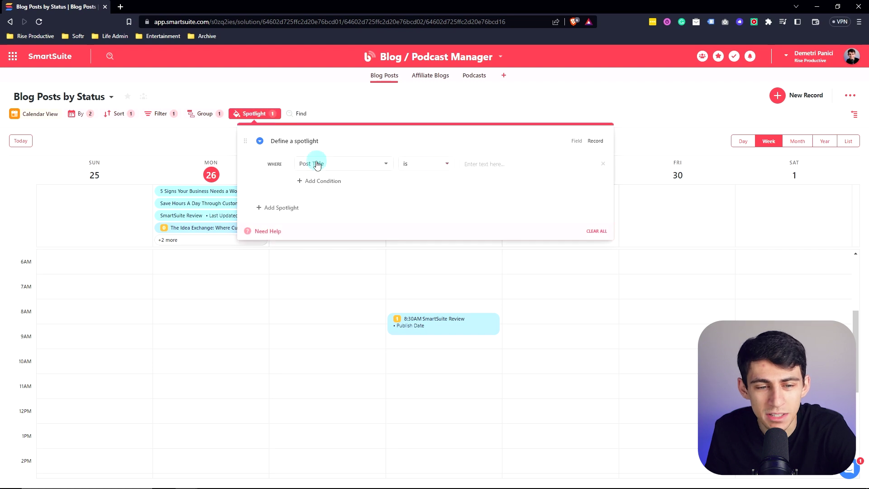
Apply the red spotlight condition Post Title contains SmartSuite, then open the find search
left_click(421, 165)
left_click(416, 243)
left_click(485, 164)
type("SmartSuite")
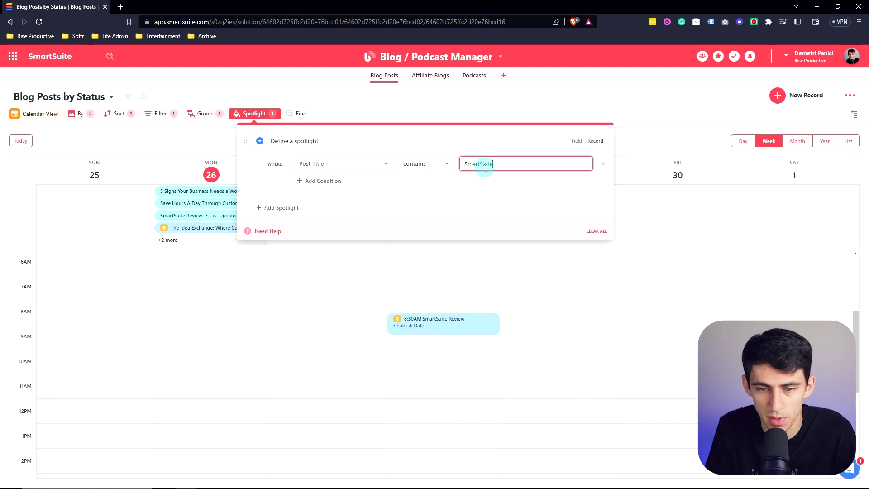
key("Return")
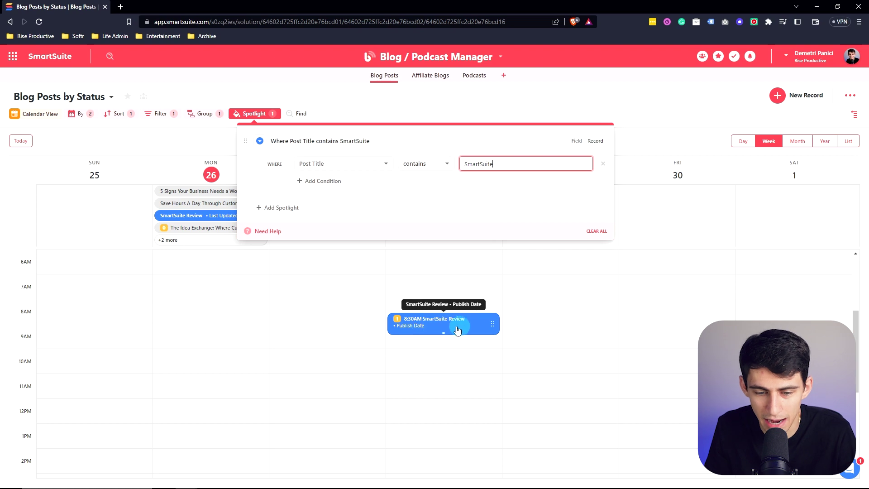
left_click(250, 140)
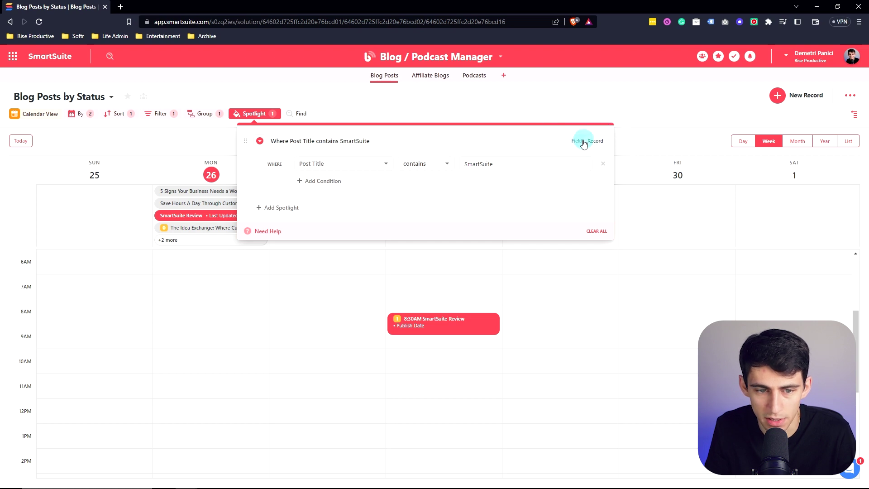
left_click(301, 113)
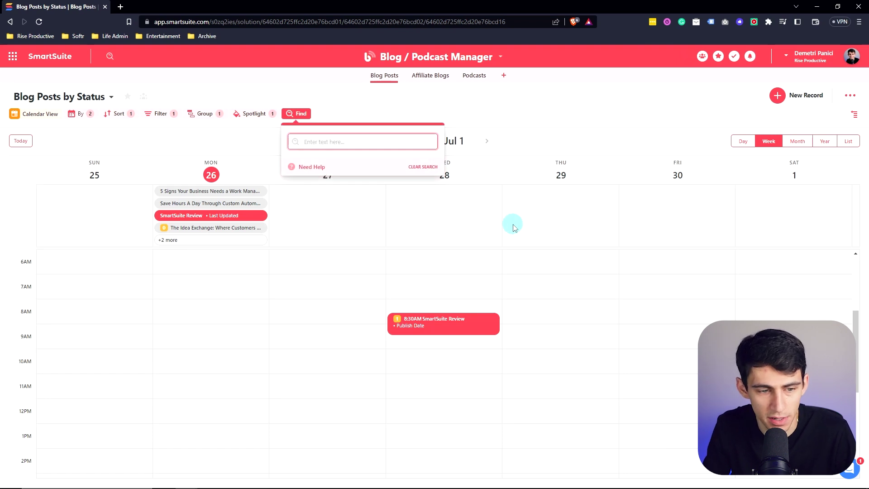
type("SaveH")
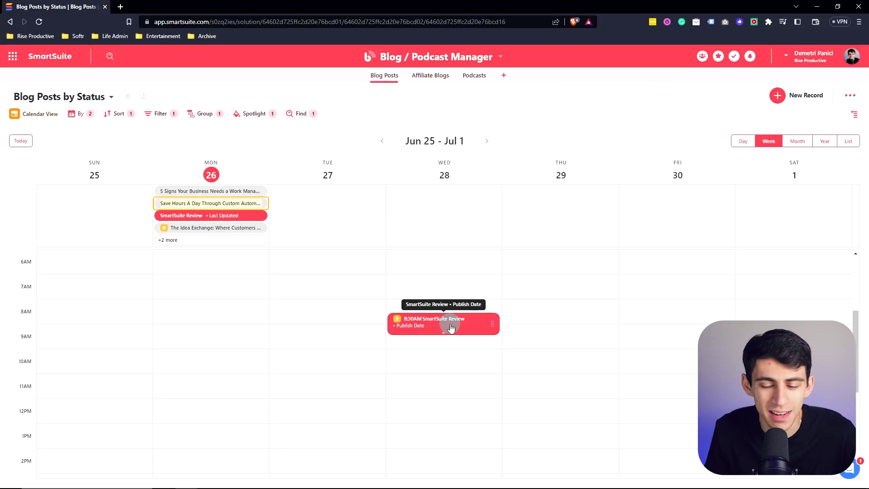
Drag the SmartSuite Review event to Thursday Jun 29 at 7:00 AM
mouse_move(451, 328)
left_mouse_down()
mouse_move(436, 289)
mouse_move(547, 288)
left_mouse_up()
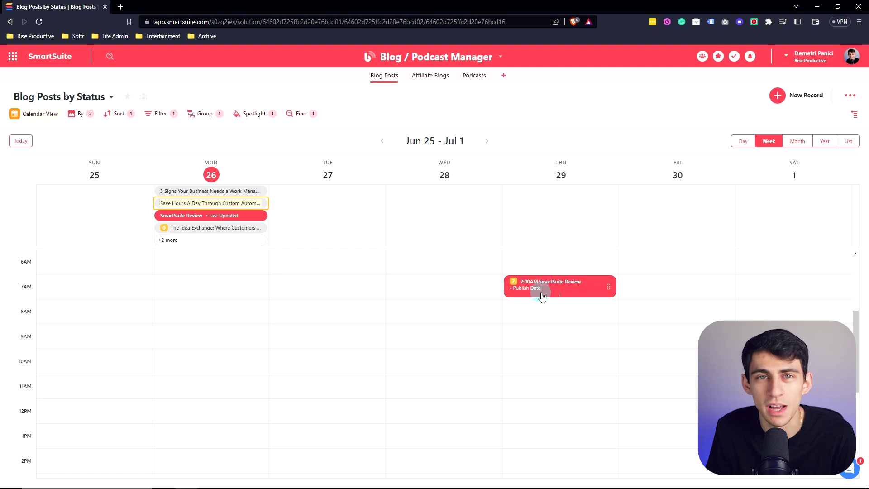